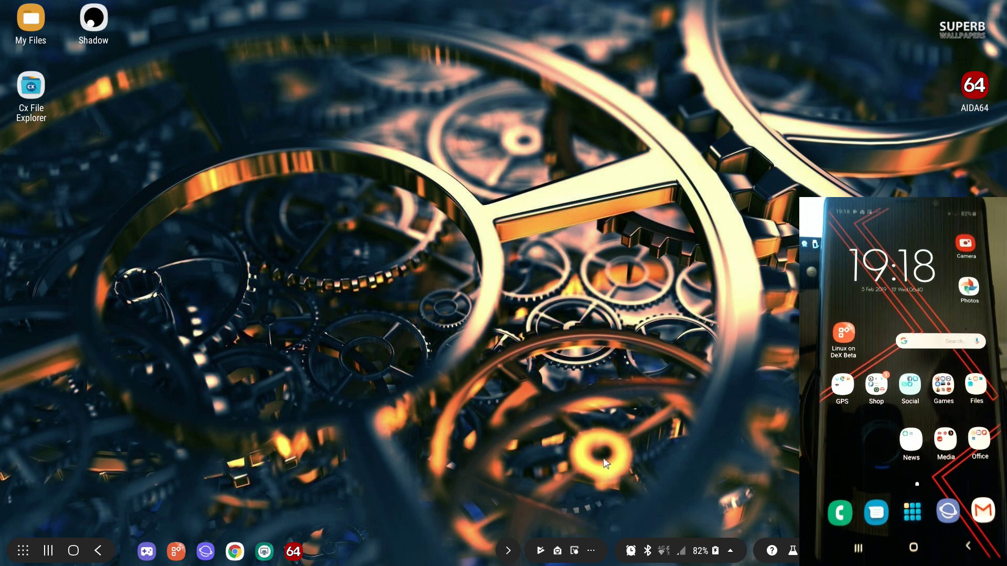
# Reach the Samsung DeX settings from the quick settings panel.
pyautogui.click(732, 552)
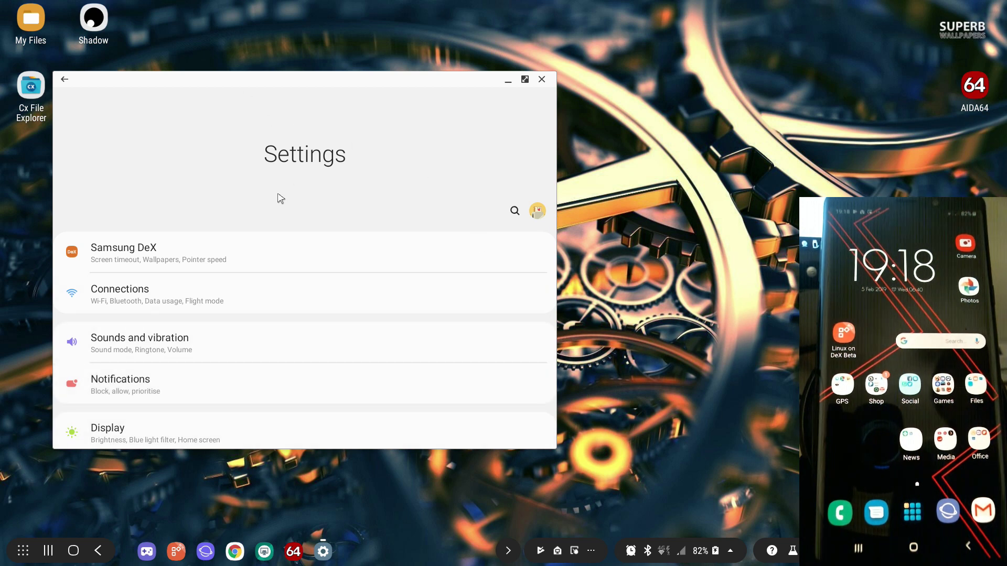
pyautogui.click(139, 250)
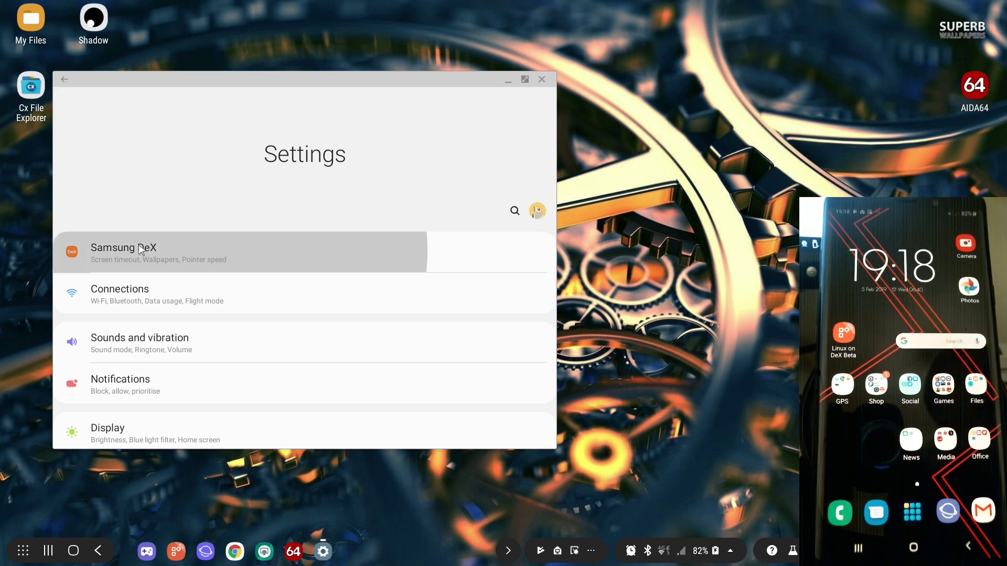
pyautogui.scroll(-2, 147, 250)
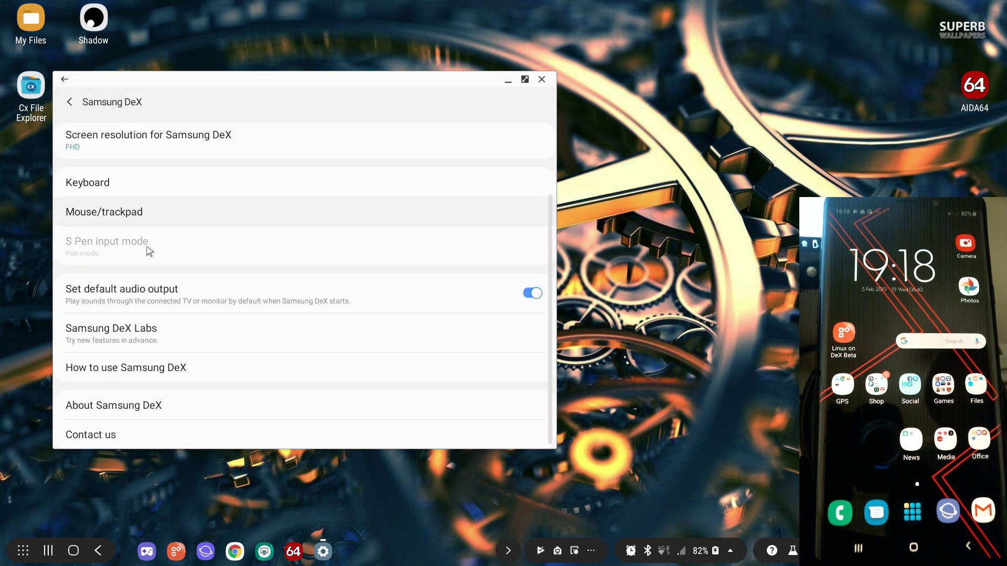
pyautogui.scroll(3, 138, 236)
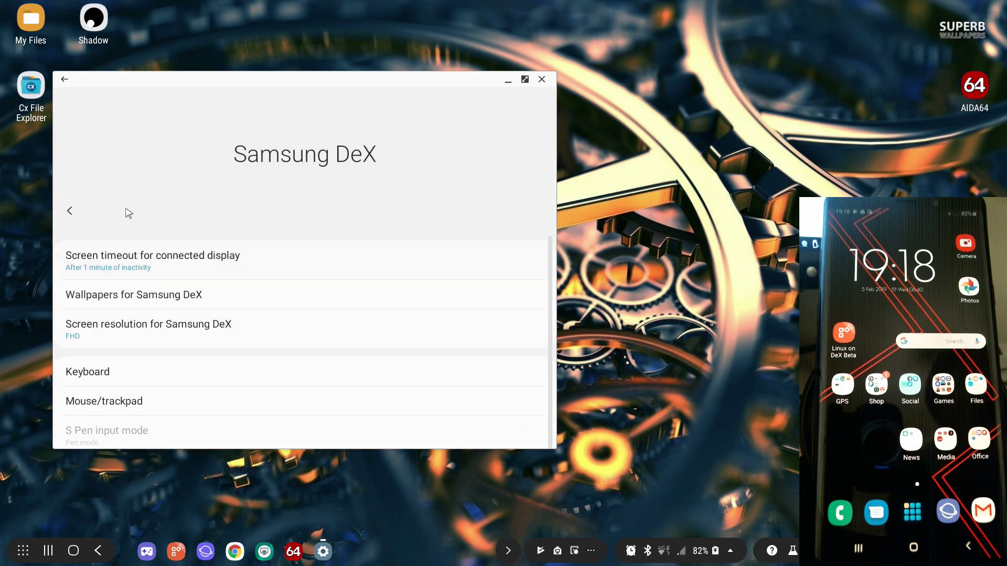
pyautogui.scroll(-2, 193, 254)
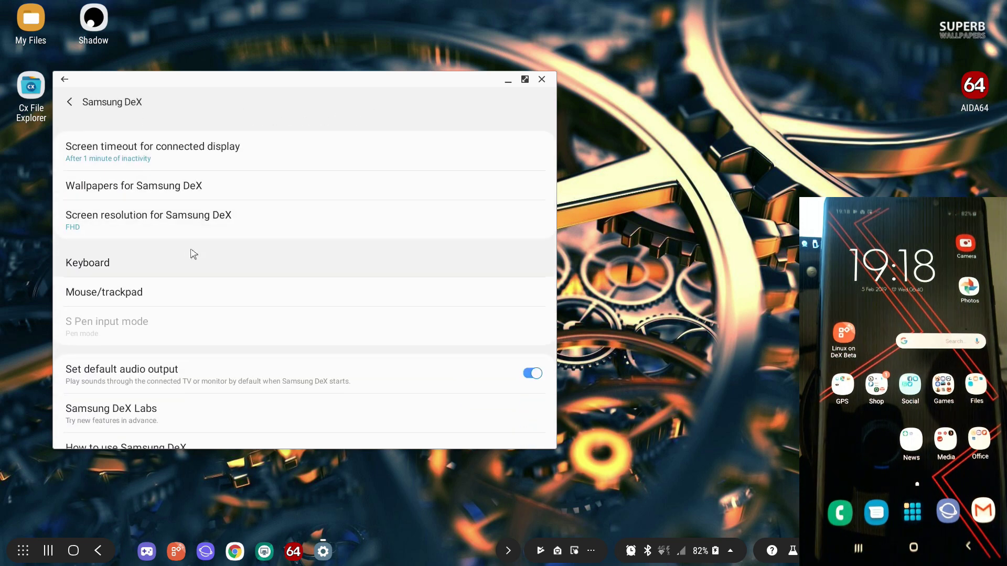
pyautogui.click(104, 295)
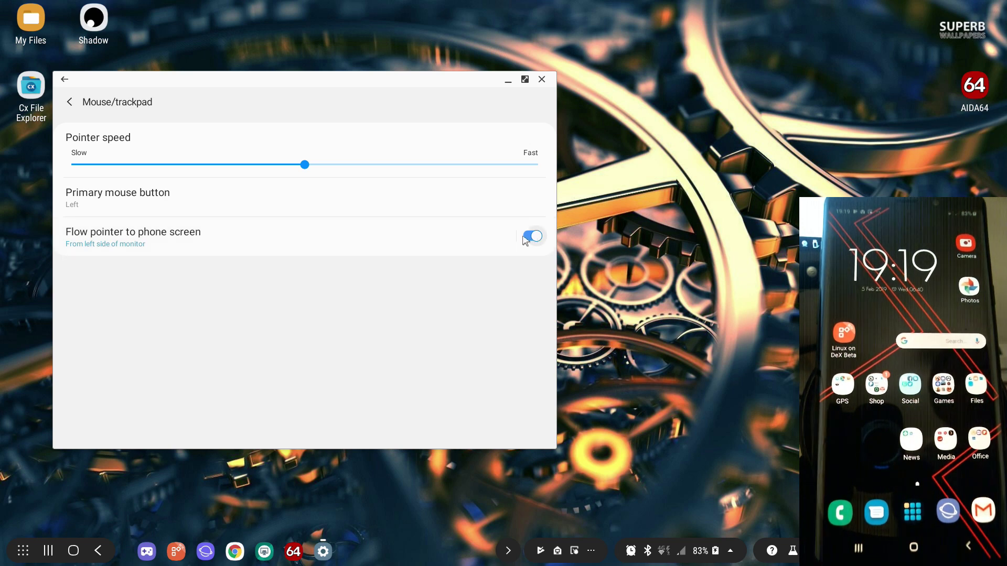
# Show the Flow pointer to phone screen details, on and flowing from the monitor's left side.
pyautogui.click(126, 234)
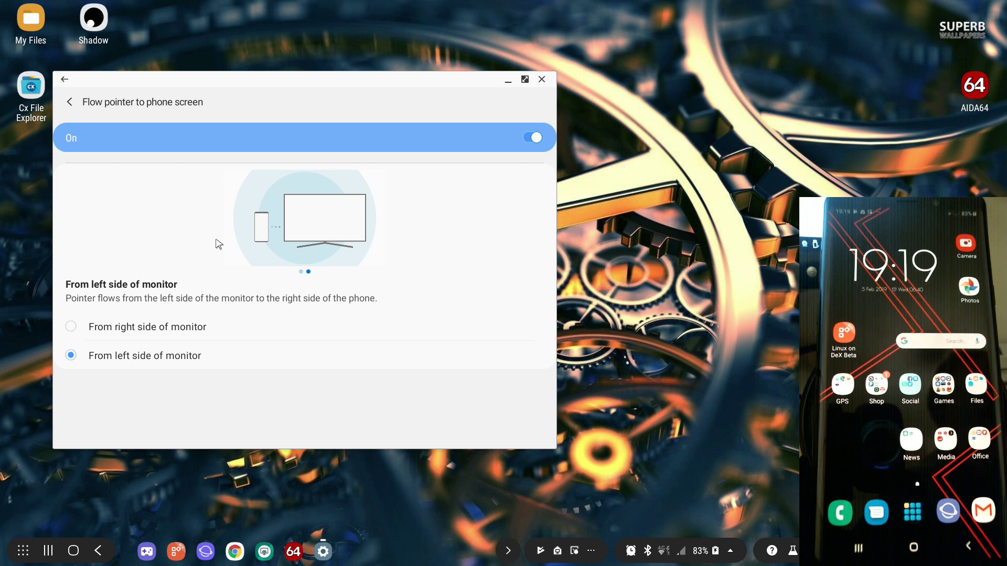
pyautogui.rightClick(18, 232)
pyautogui.rightClick(22, 197)
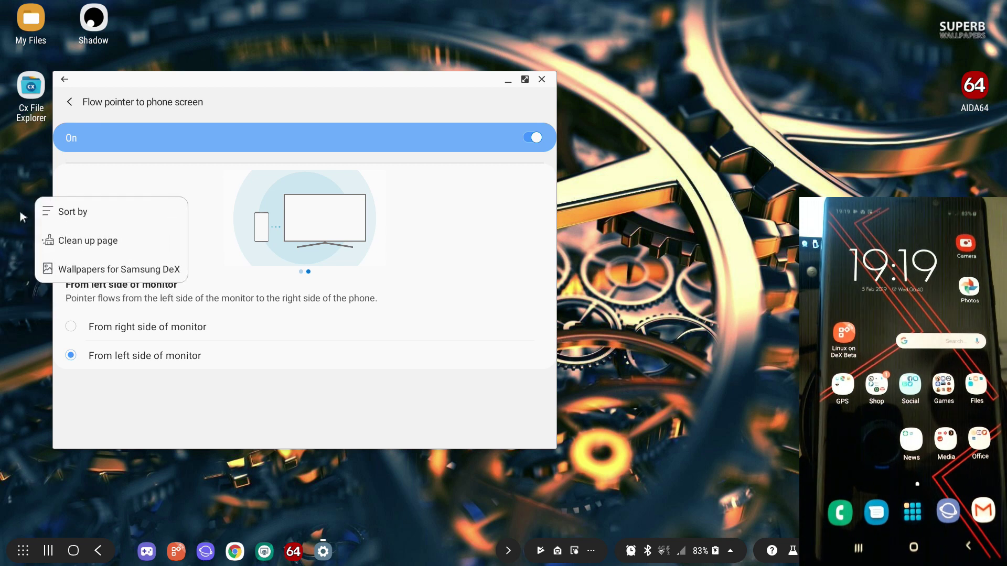
pyautogui.click(21, 319)
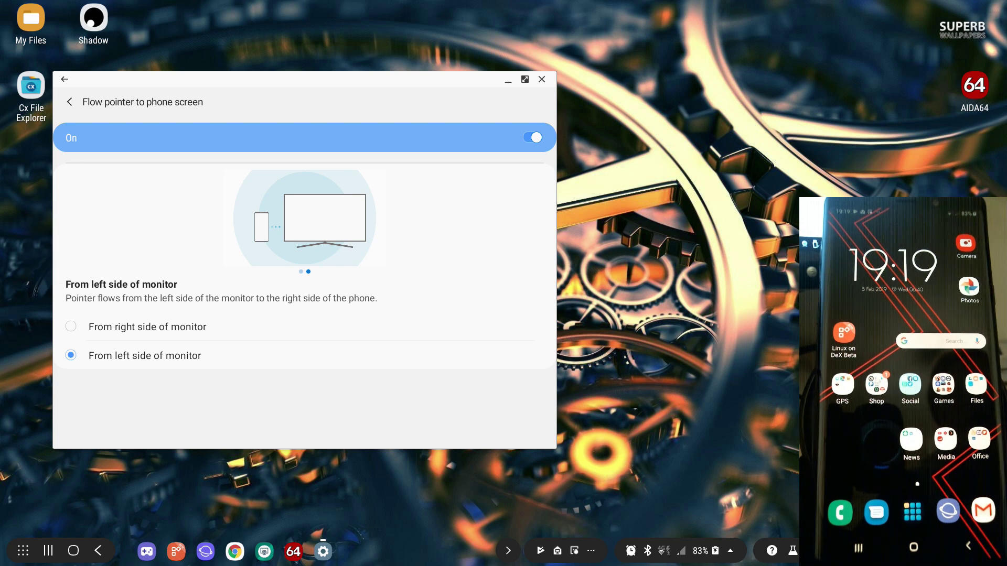
pyautogui.click(915, 547)
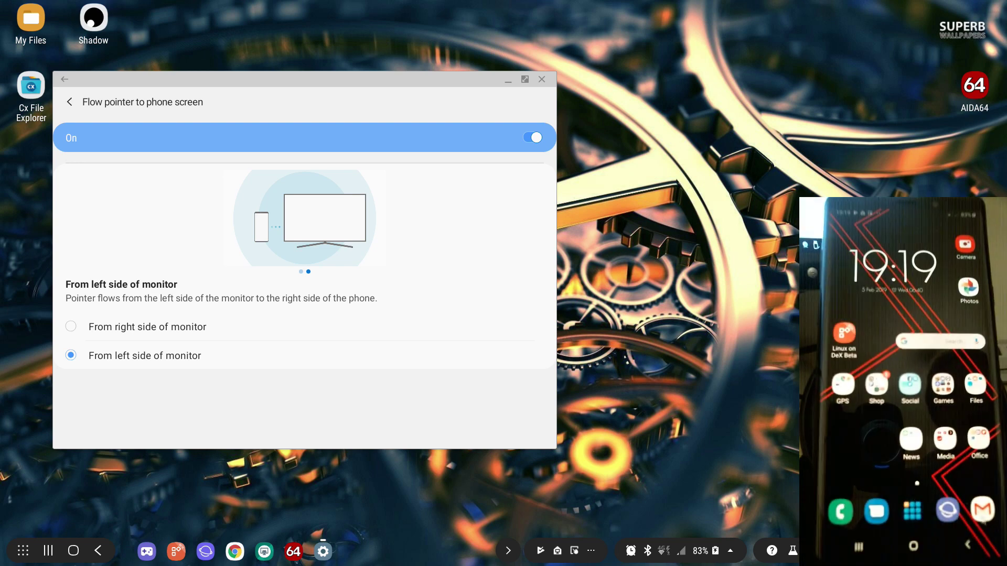
pyautogui.click(947, 442)
pyautogui.click(852, 289)
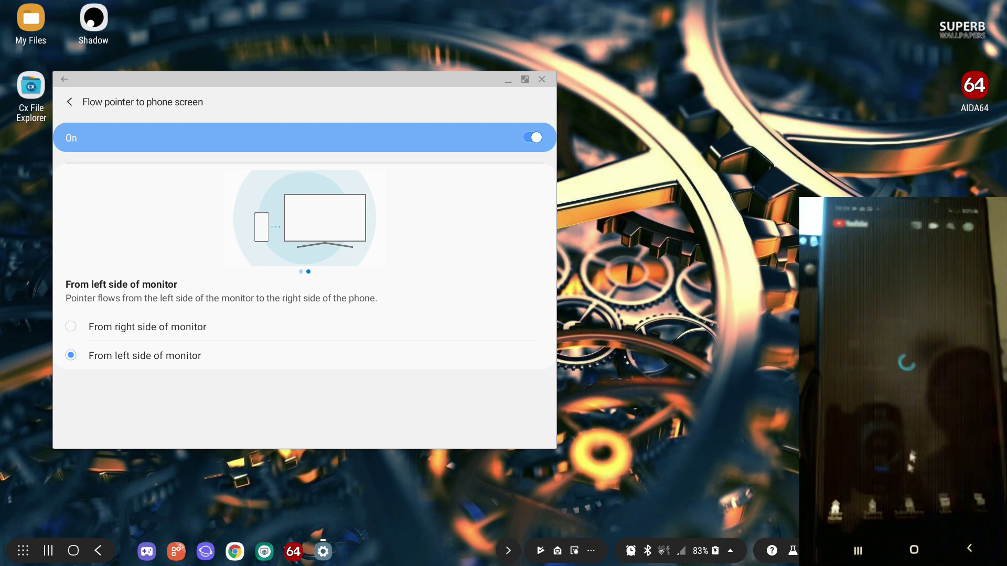
pyautogui.click(916, 548)
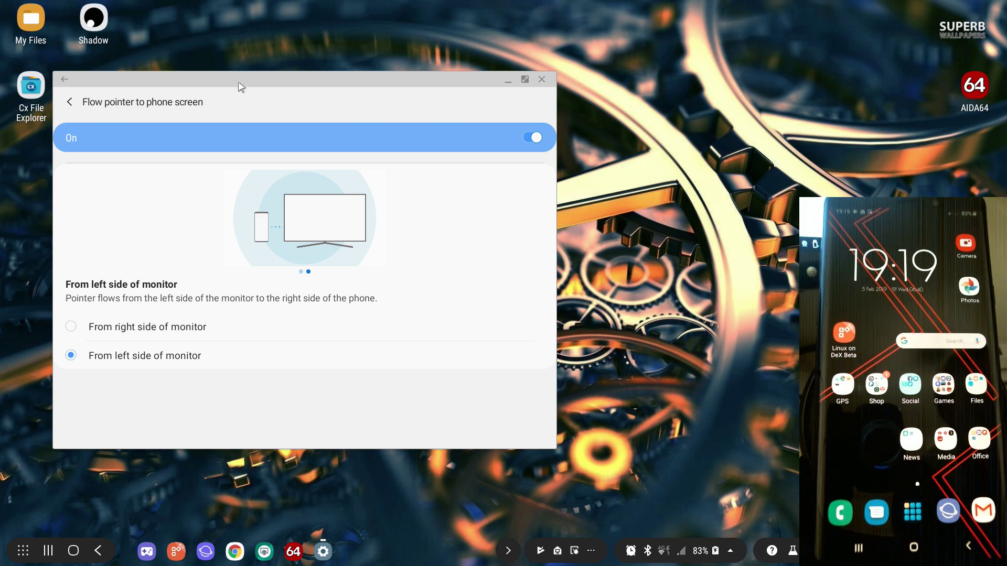
# Move the settings window toward the centre, then test the pointer on the phone by launching Plex and returning home.
pyautogui.moveTo(240, 82); pyautogui.dragTo(451, 73)
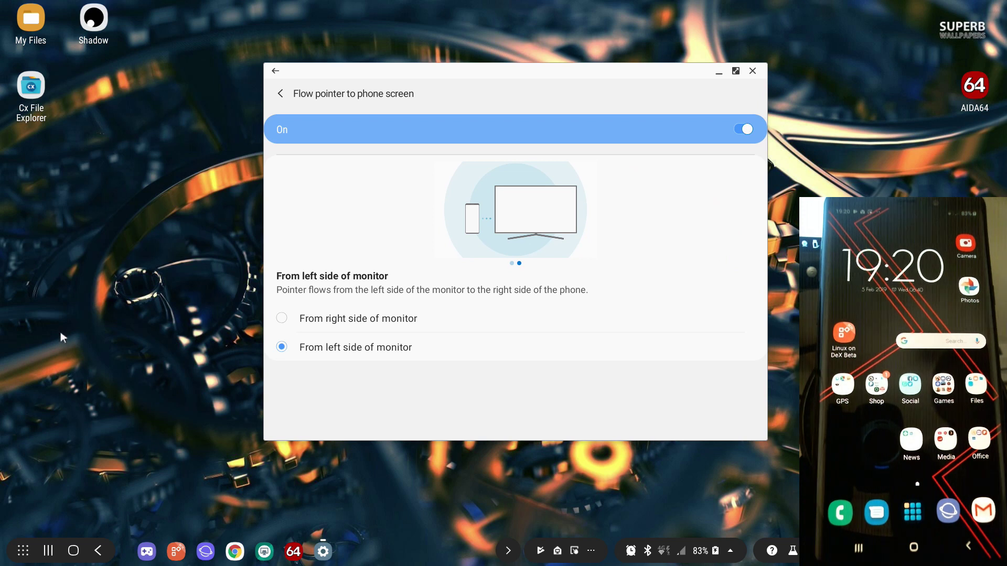
pyautogui.click(945, 445)
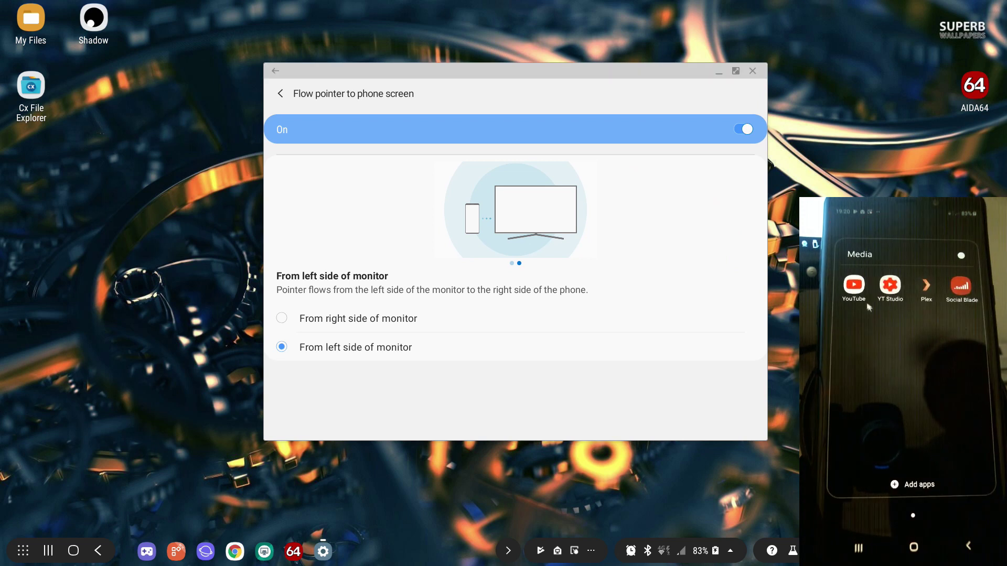
pyautogui.click(930, 295)
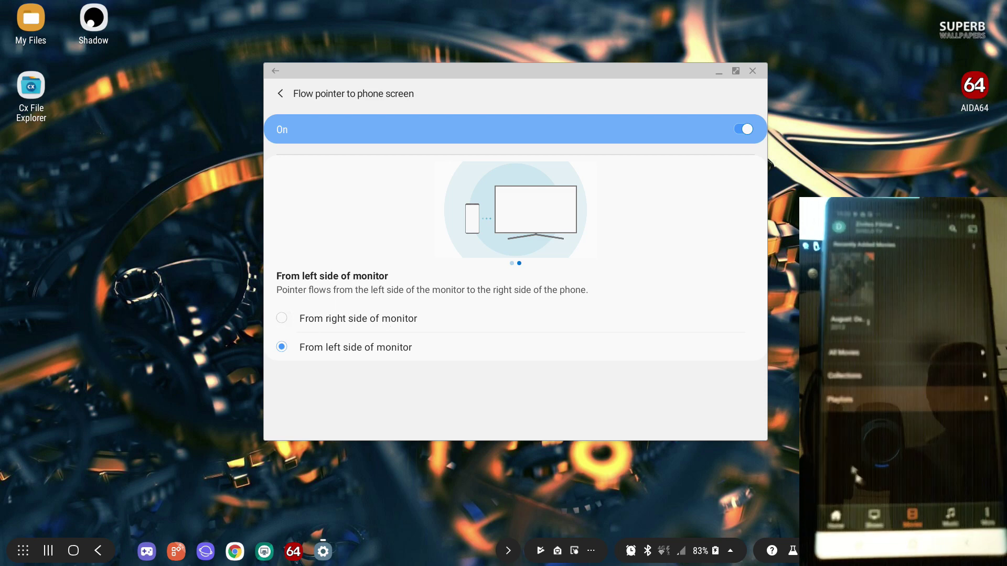
pyautogui.click(913, 543)
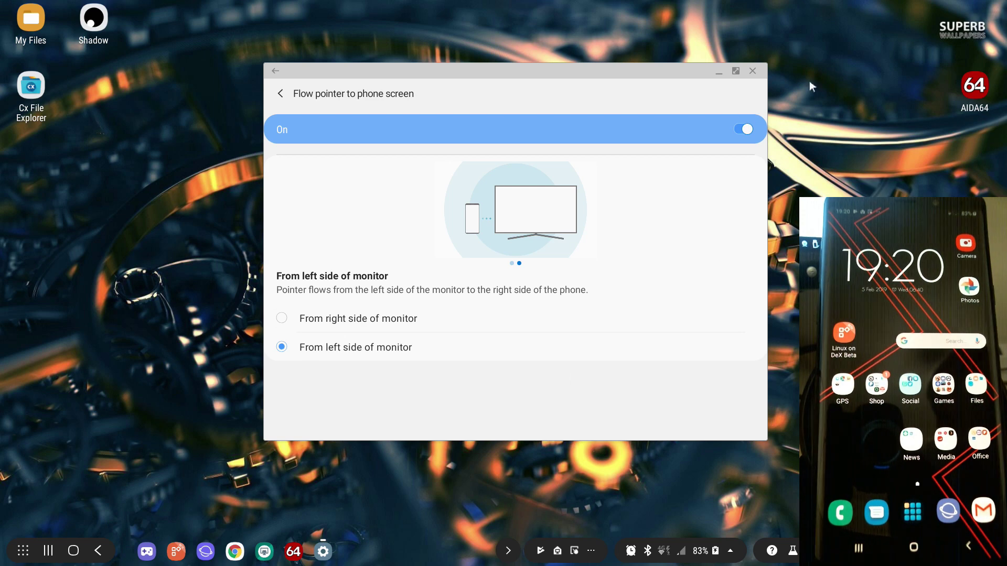
pyautogui.moveTo(670, 79); pyautogui.dragTo(521, 120)
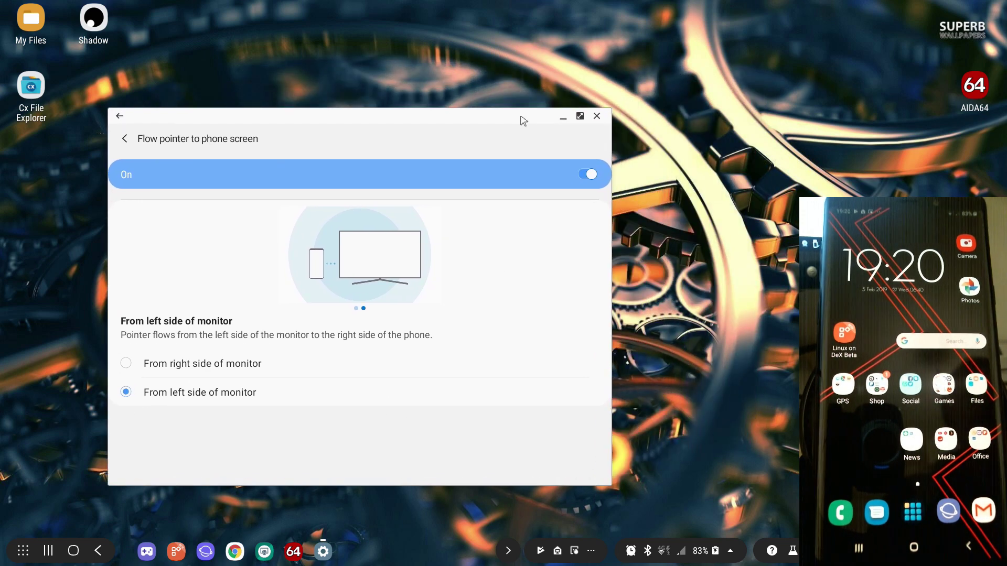